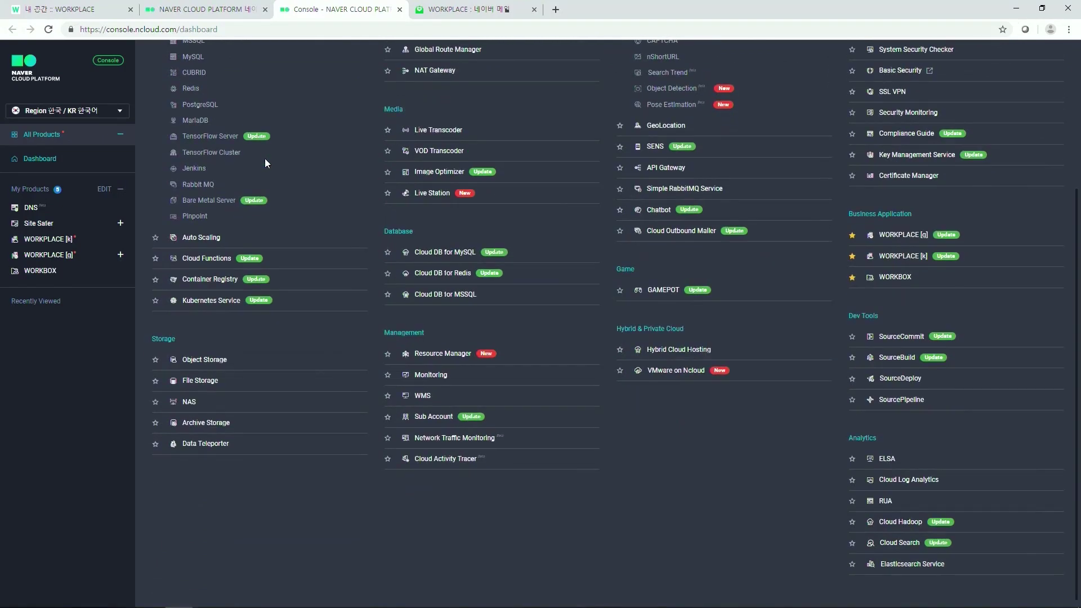
# Step: Open the WORKPLACE [k] product page under Business Application in All Products
pyautogui.scroll(3, 264, 159)
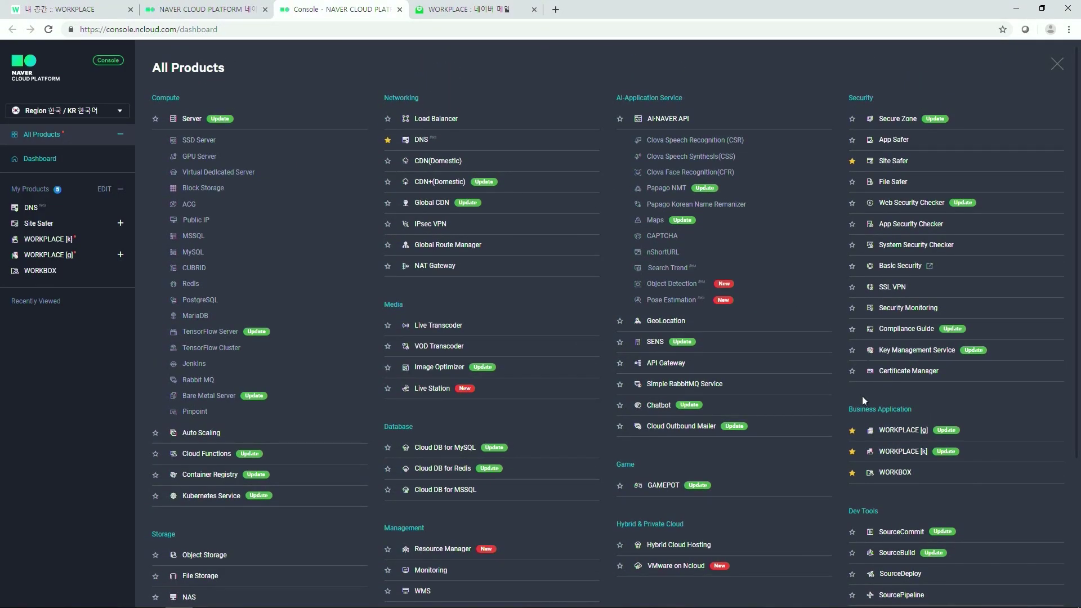
pyautogui.click(895, 450)
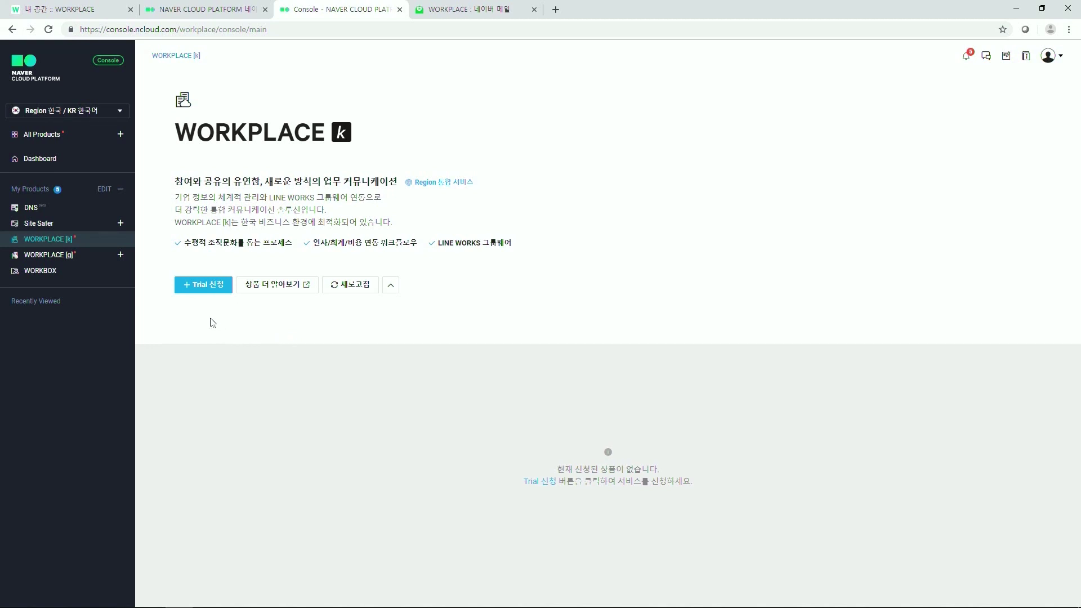
# Step: Start a WORKPLACE [k] basic-plan trial, accept the terms and personal-data agreements, and continue
pyautogui.click(198, 287)
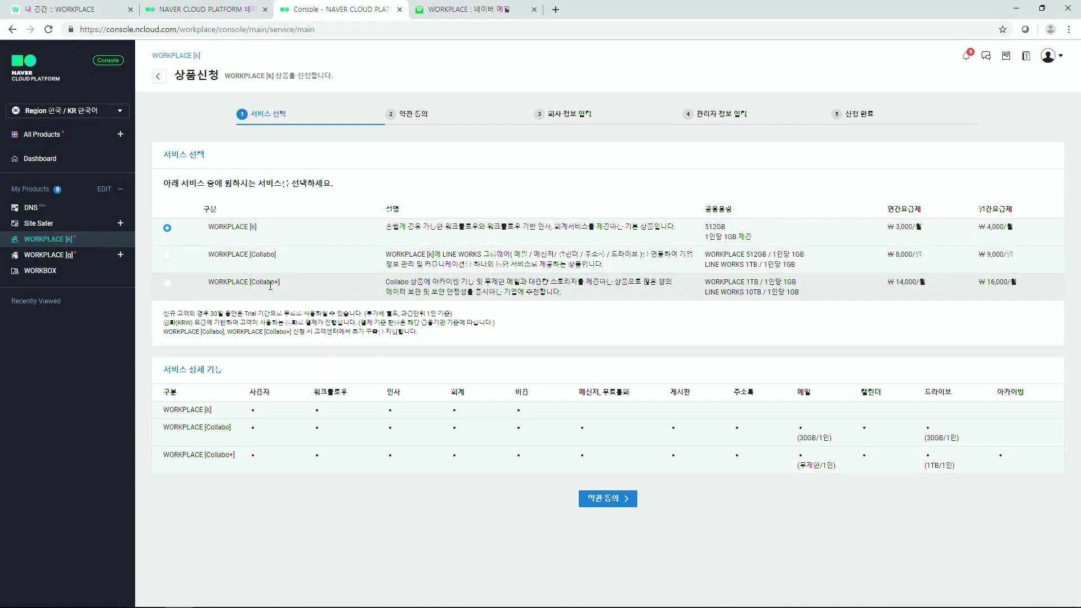
pyautogui.click(601, 500)
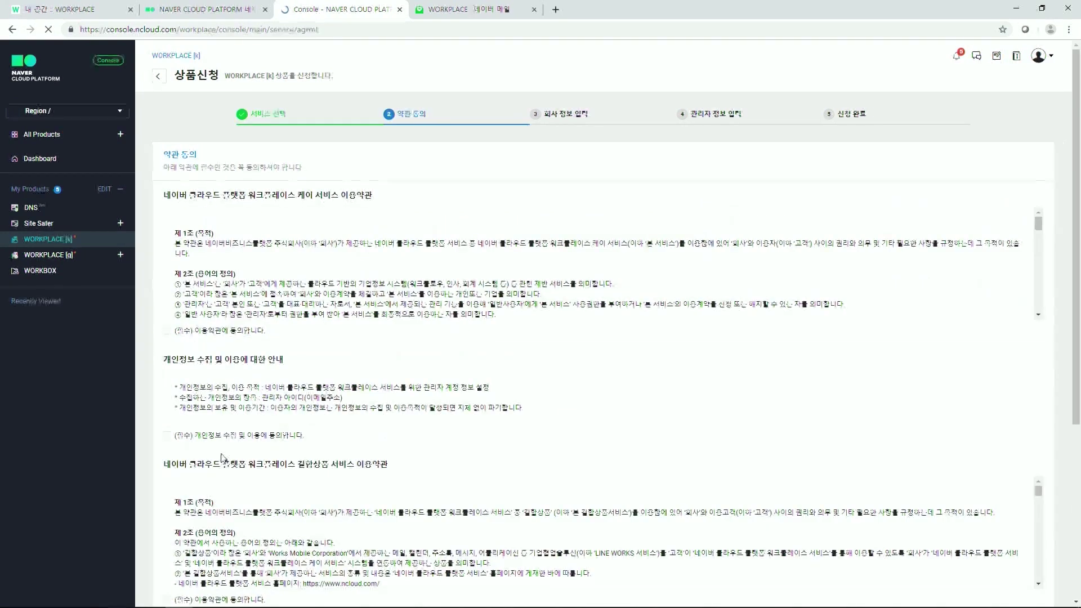
pyautogui.click(169, 332)
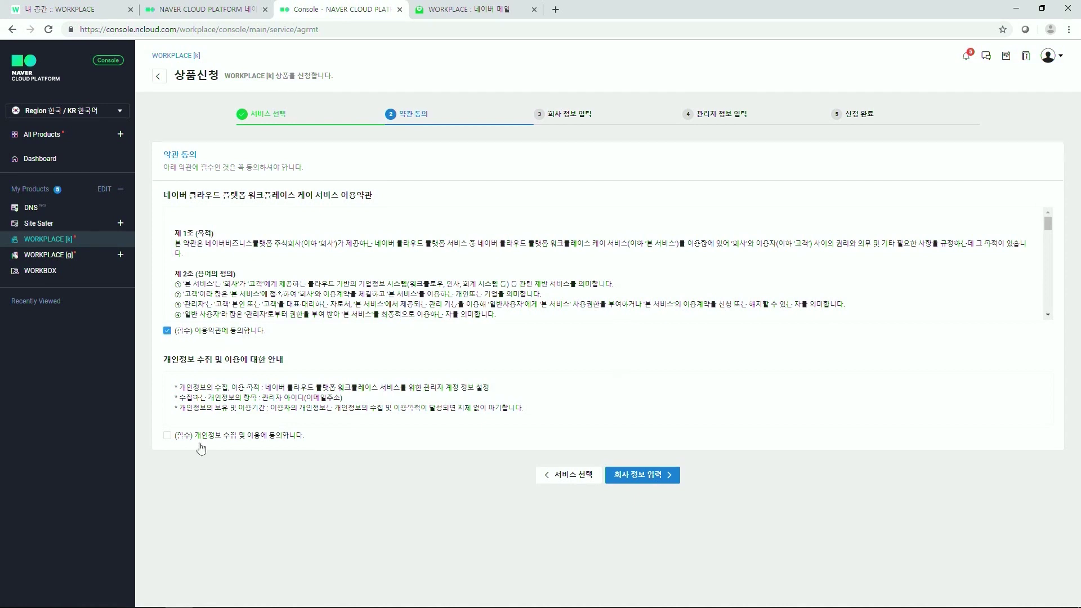
pyautogui.click(167, 435)
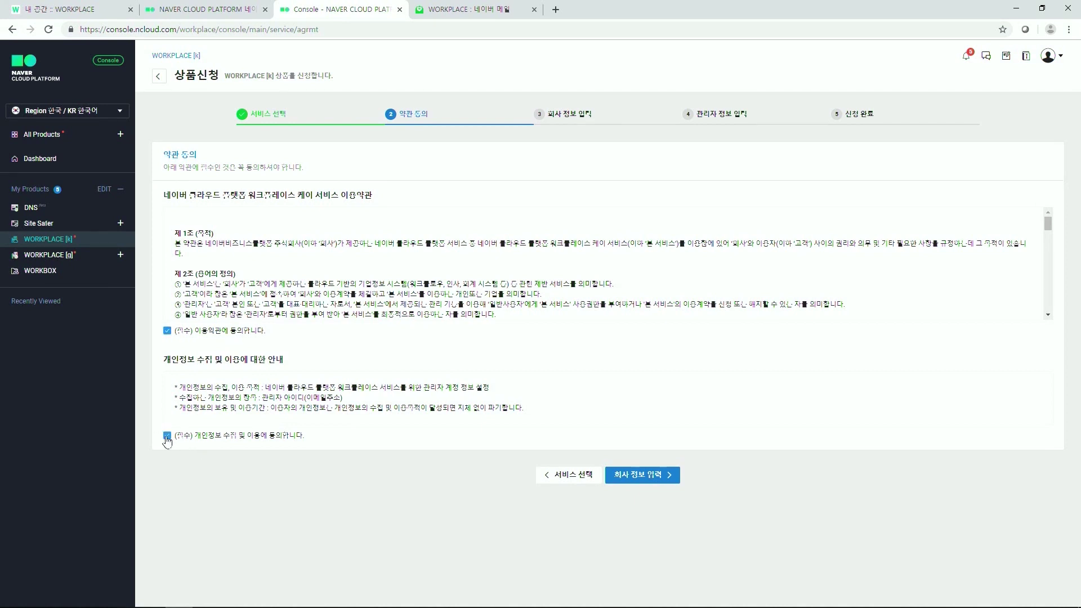
pyautogui.click(636, 475)
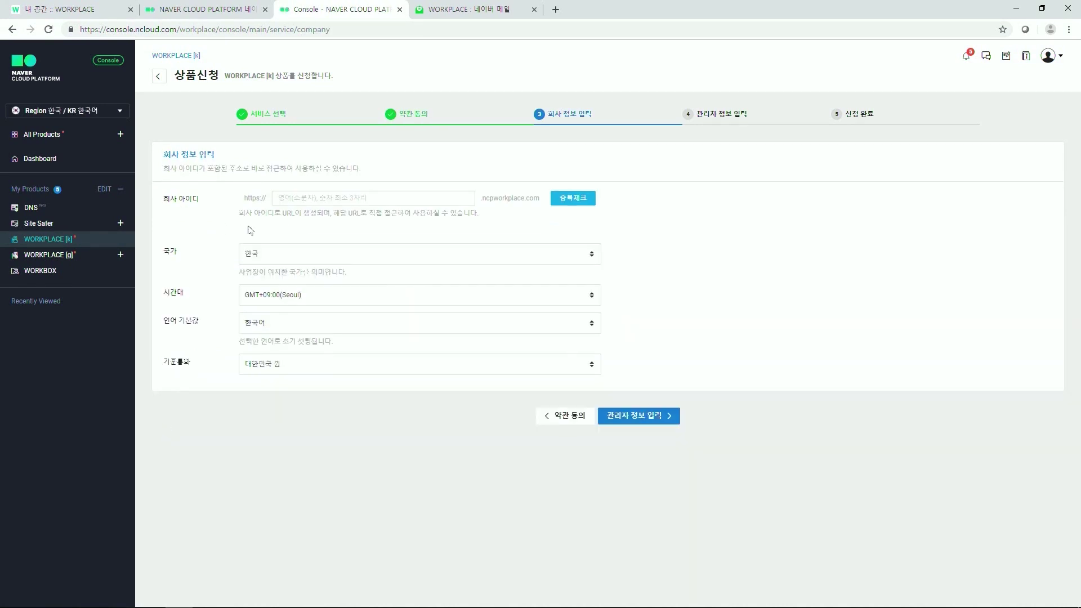
# Step: Enter company ID 'abccorp', verify it is not a duplicate, and continue to administrator details
pyautogui.click(308, 196)
pyautogui.write('abccorp')
pyautogui.click(573, 198)
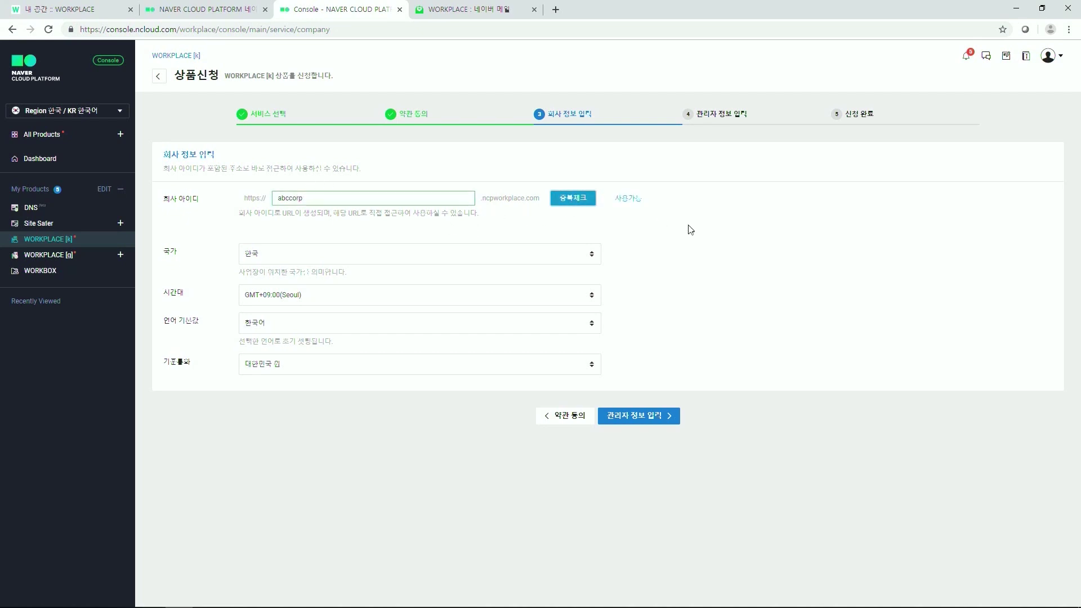
pyautogui.click(643, 417)
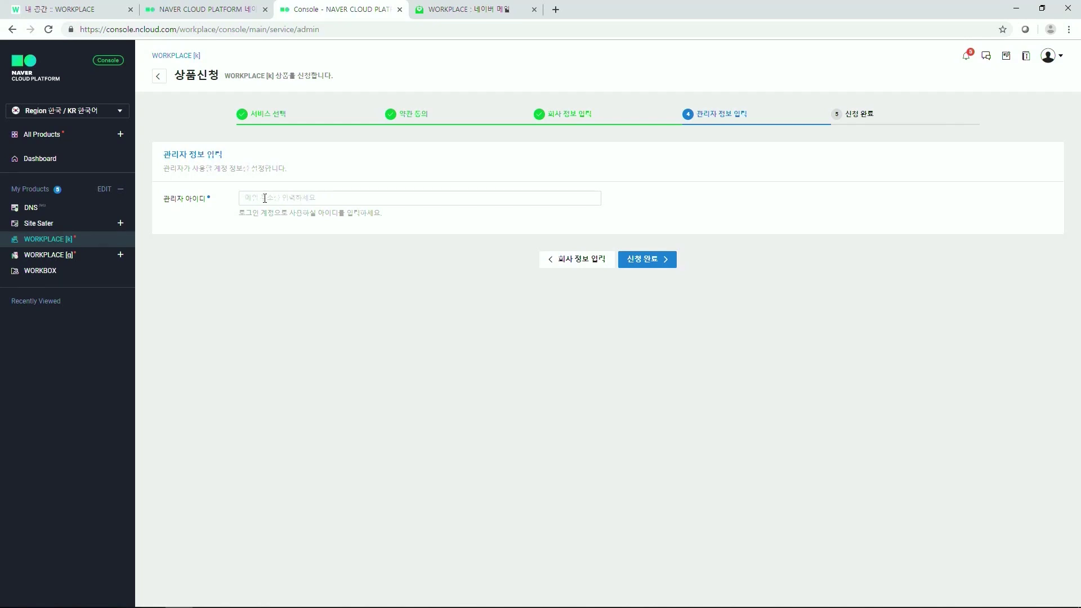
# Step: Fill in the administrator's e-mail address as the admin ID and submit the trial application
pyautogui.click(265, 199)
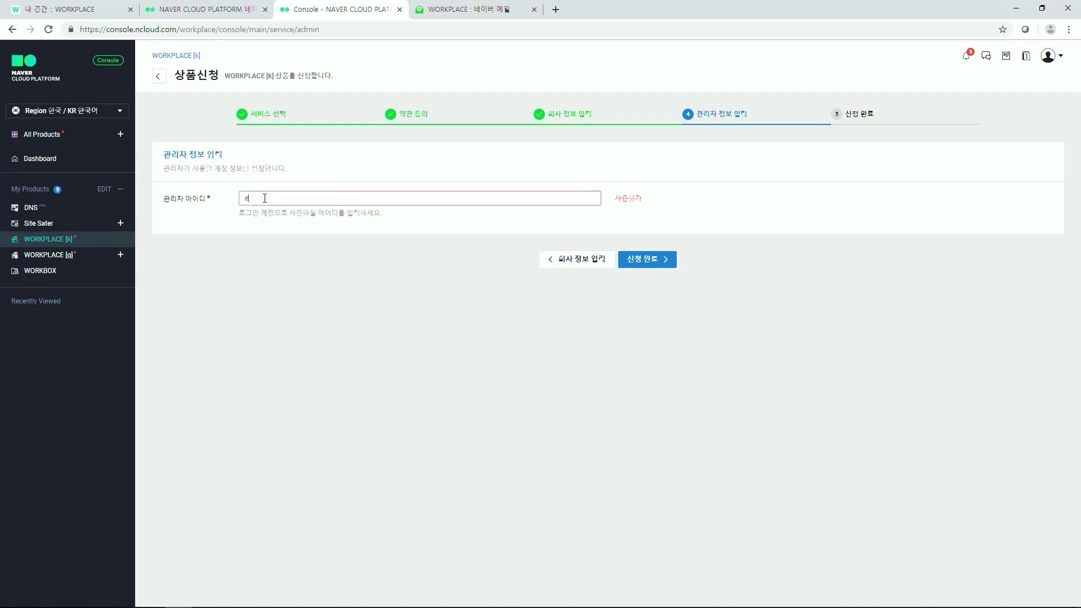
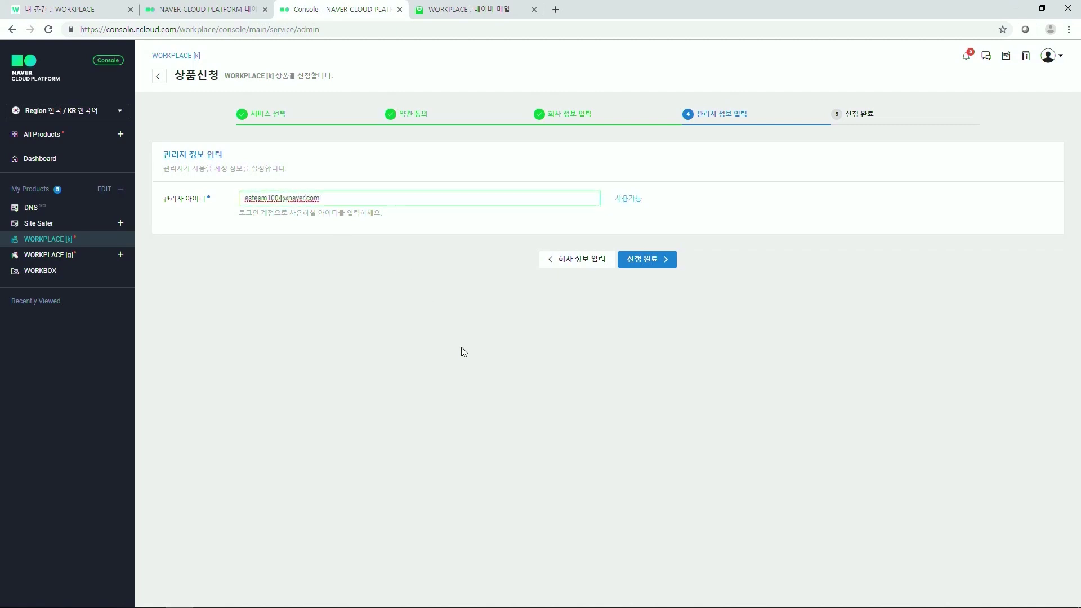
pyautogui.click(653, 266)
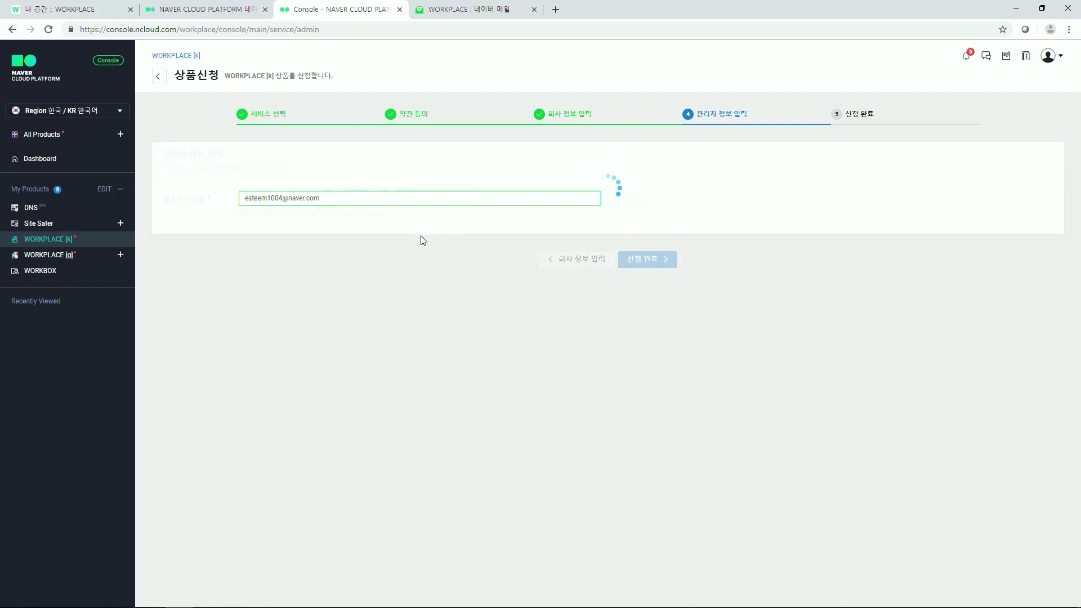
pyautogui.click(58, 141)
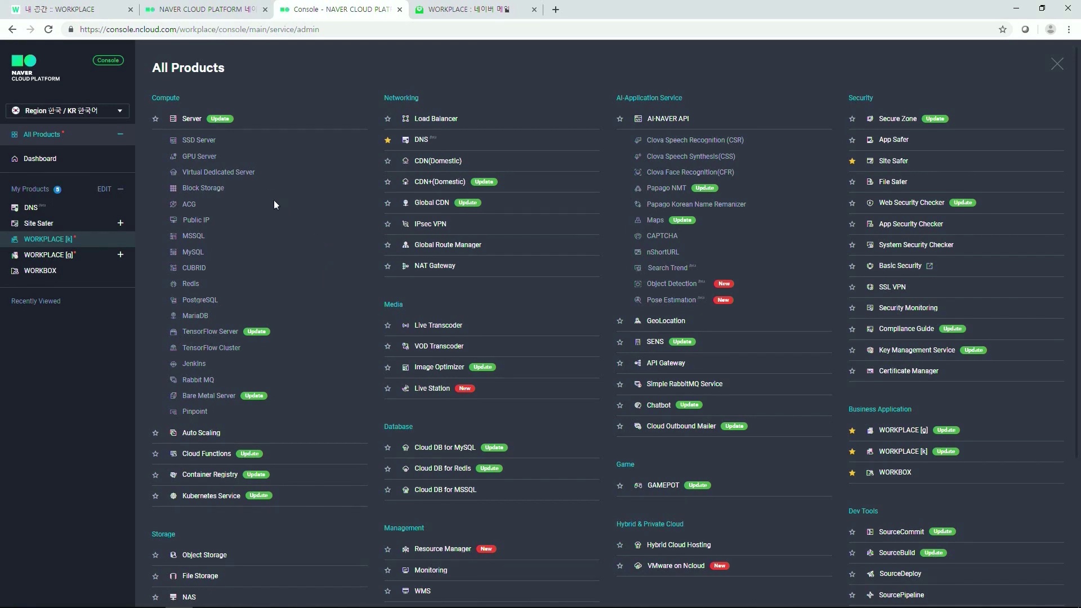
# Step: Browse the All Products list, then return to the WORKPLACE [k] application-complete page
pyautogui.scroll(-2, 274, 200)
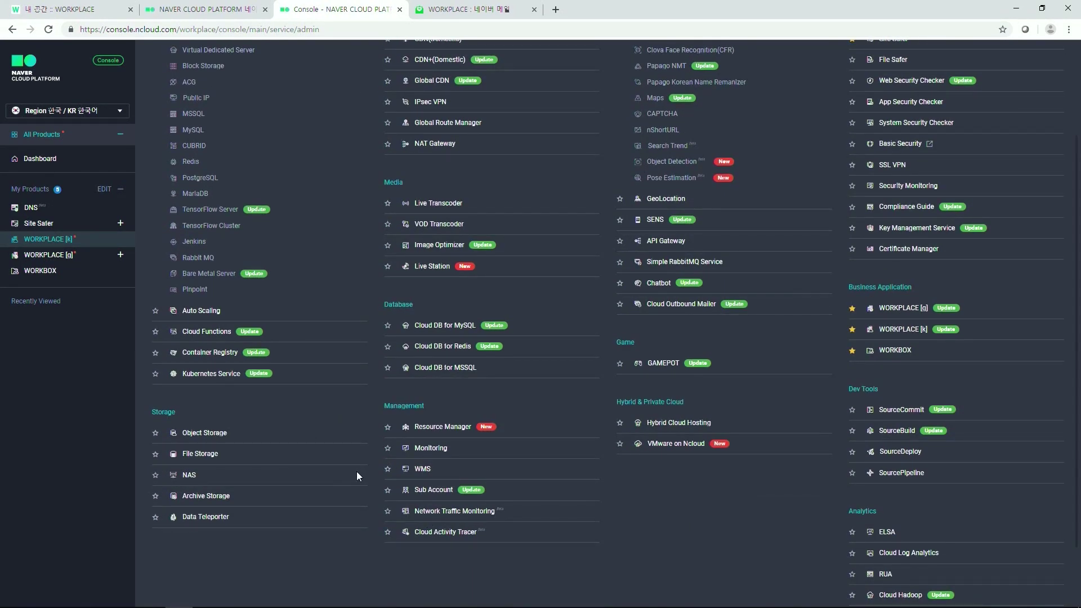
pyautogui.scroll(2, 420, 384)
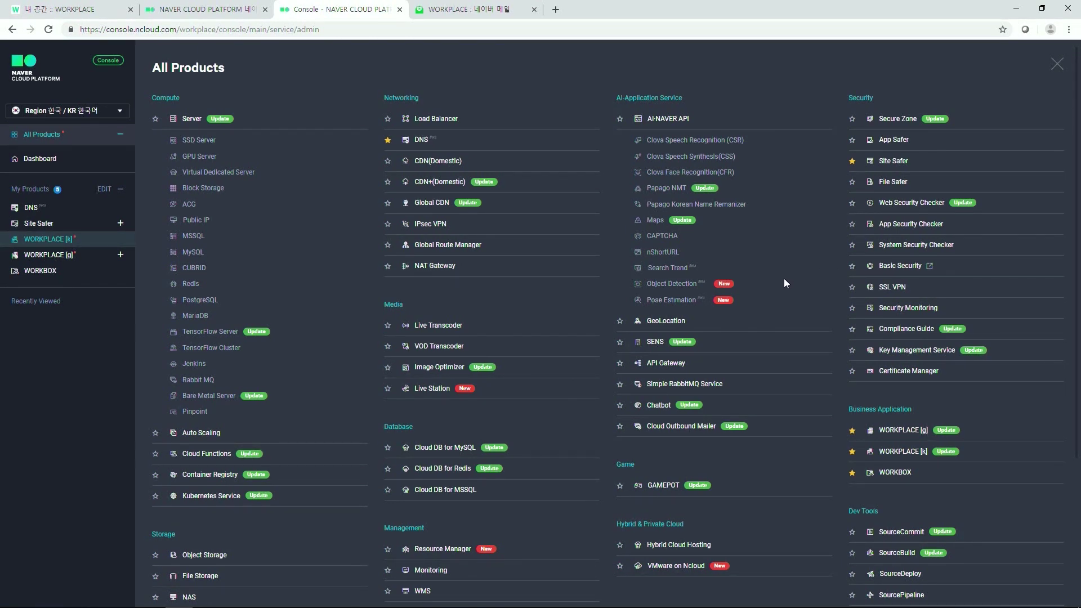
pyautogui.scroll(-2, 784, 286)
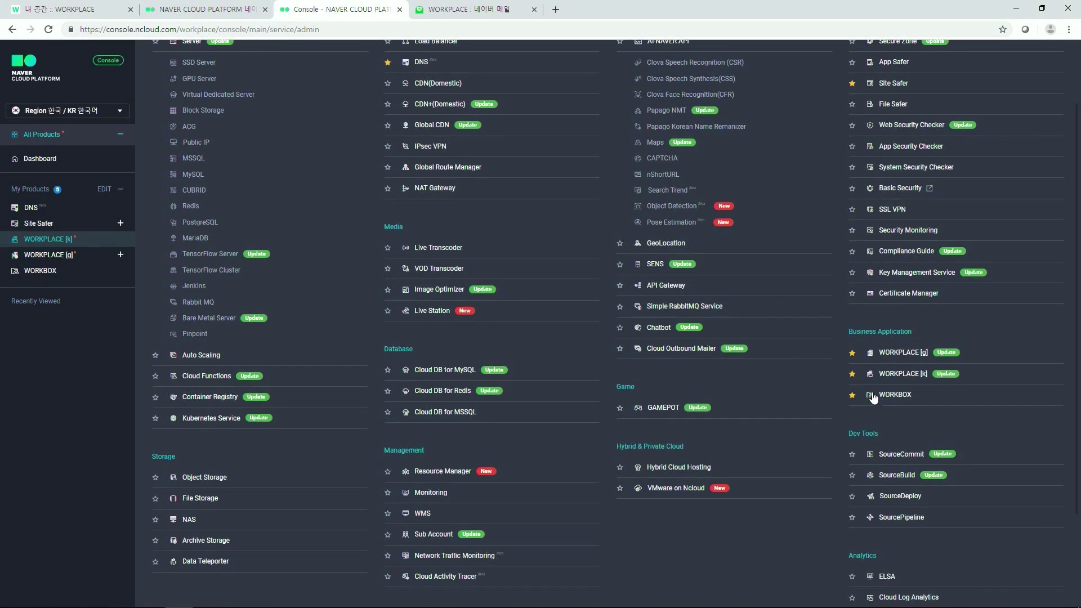
pyautogui.click(872, 374)
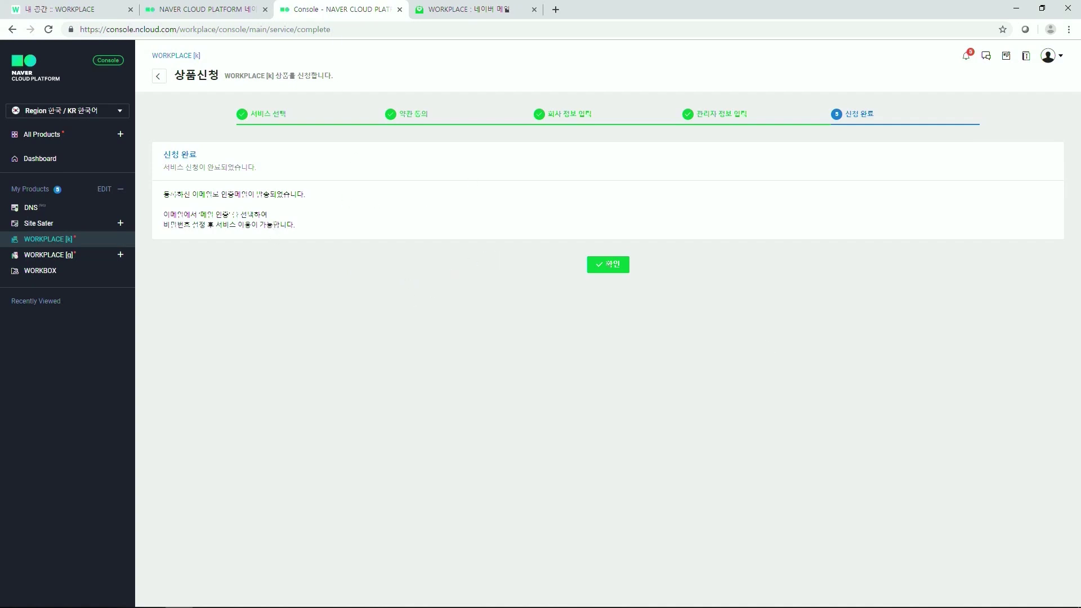
# Step: In Naver Mail, open the new NCPWorkplace e-mail in the WORKPLACE folder and follow its authentication link
pyautogui.click(474, 9)
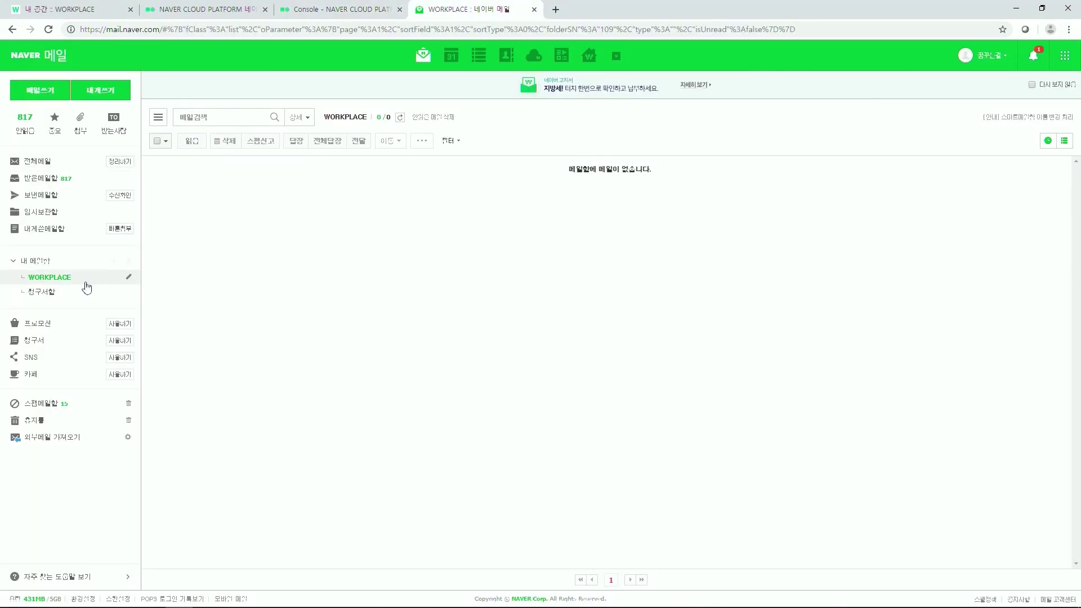
pyautogui.click(44, 282)
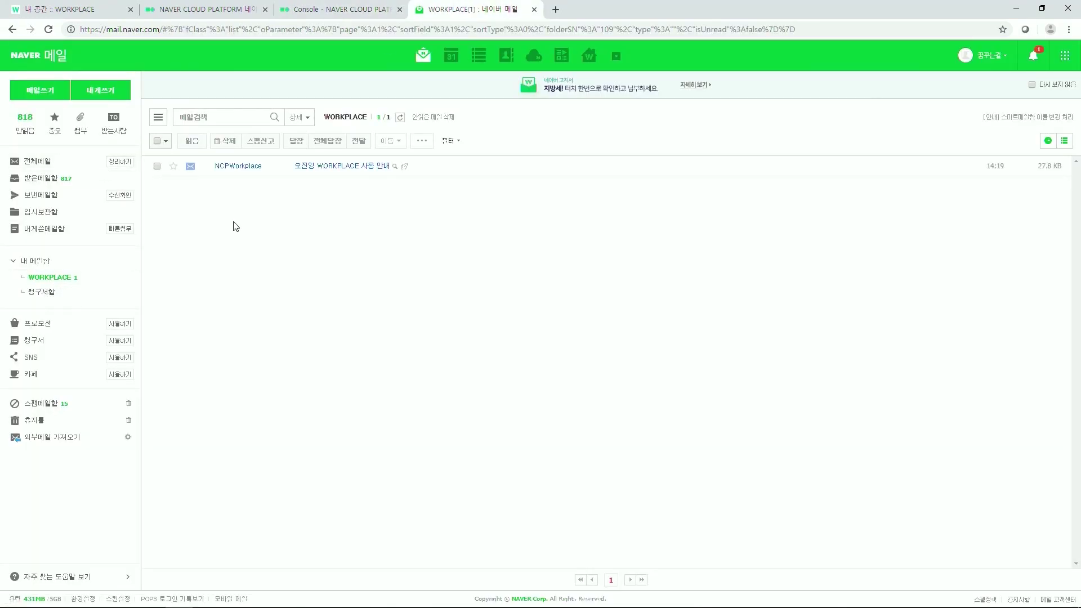
pyautogui.click(340, 167)
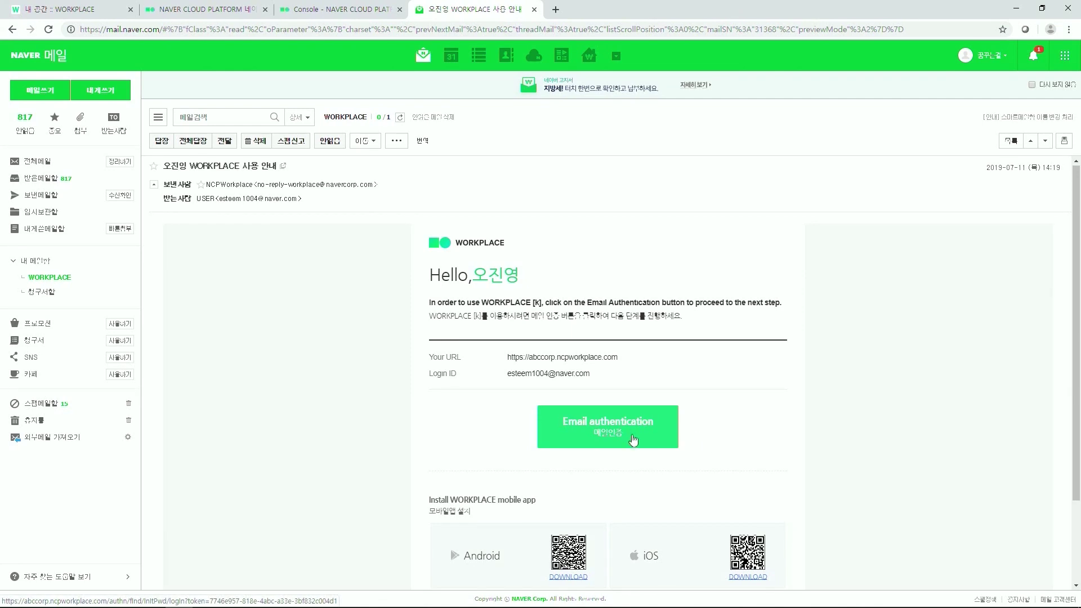
pyautogui.scroll(-1, 683, 474)
pyautogui.scroll(-1, 684, 474)
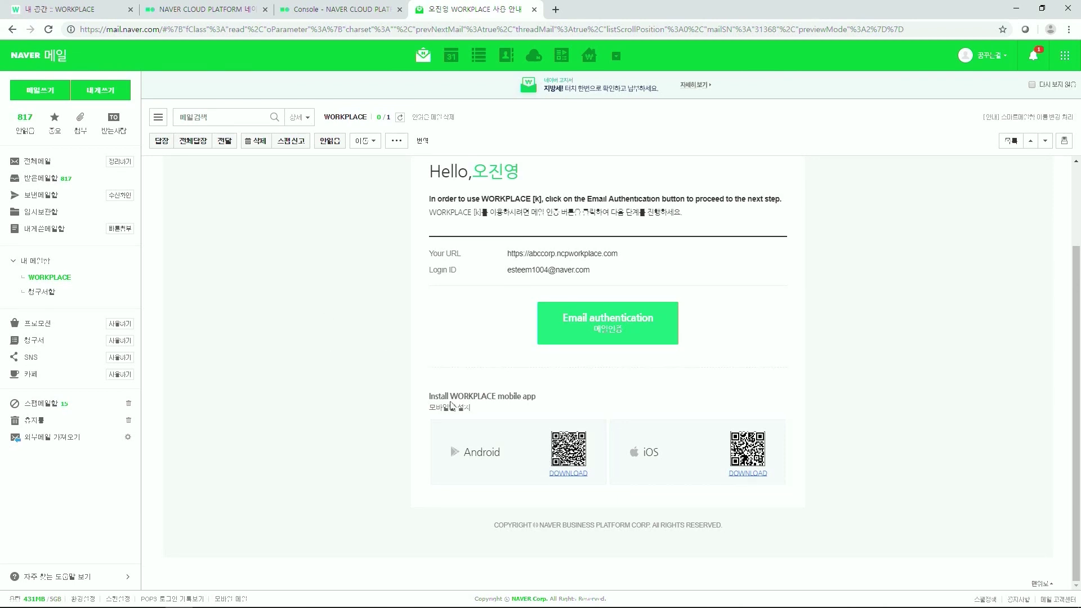
pyautogui.scroll(1, 559, 405)
pyautogui.click(560, 402)
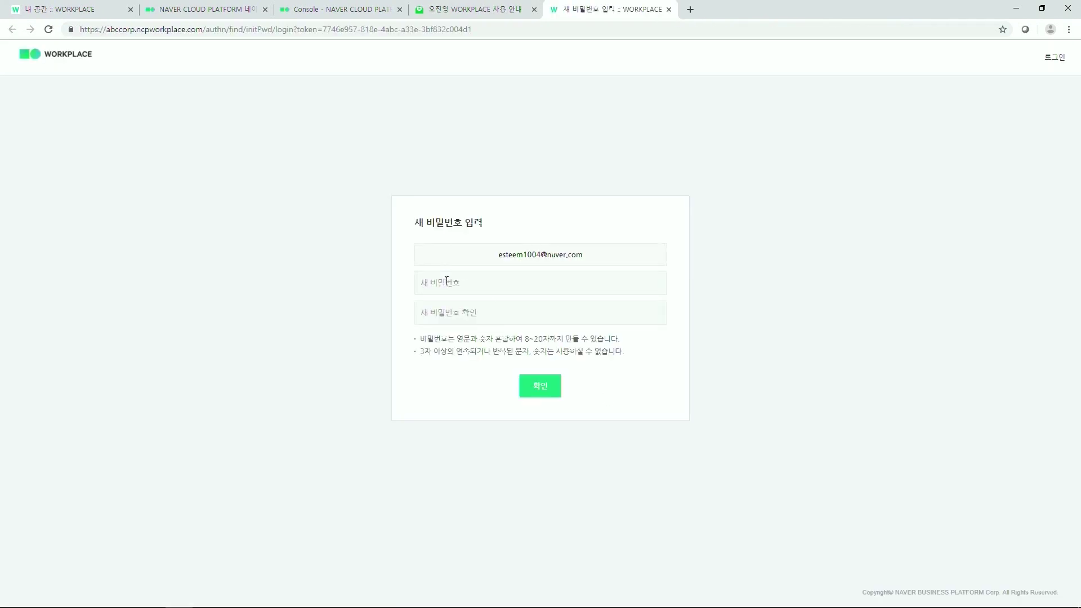
# Step: Enter and confirm the new account password, submit it, and dismiss the browser's save-password prompt
pyautogui.click(447, 281)
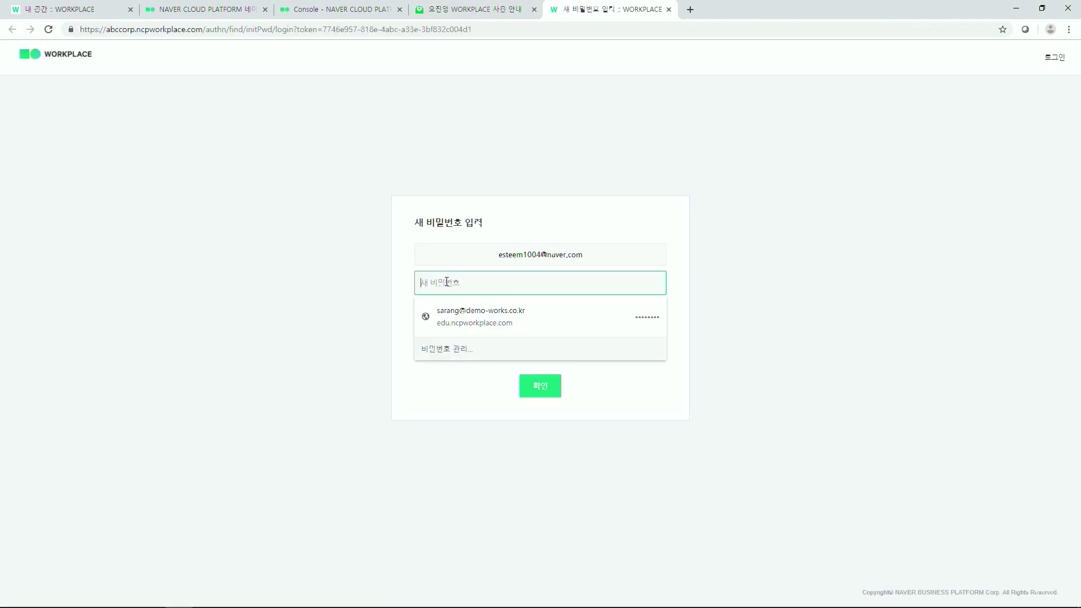
pyautogui.write('********')
pyautogui.click(432, 383)
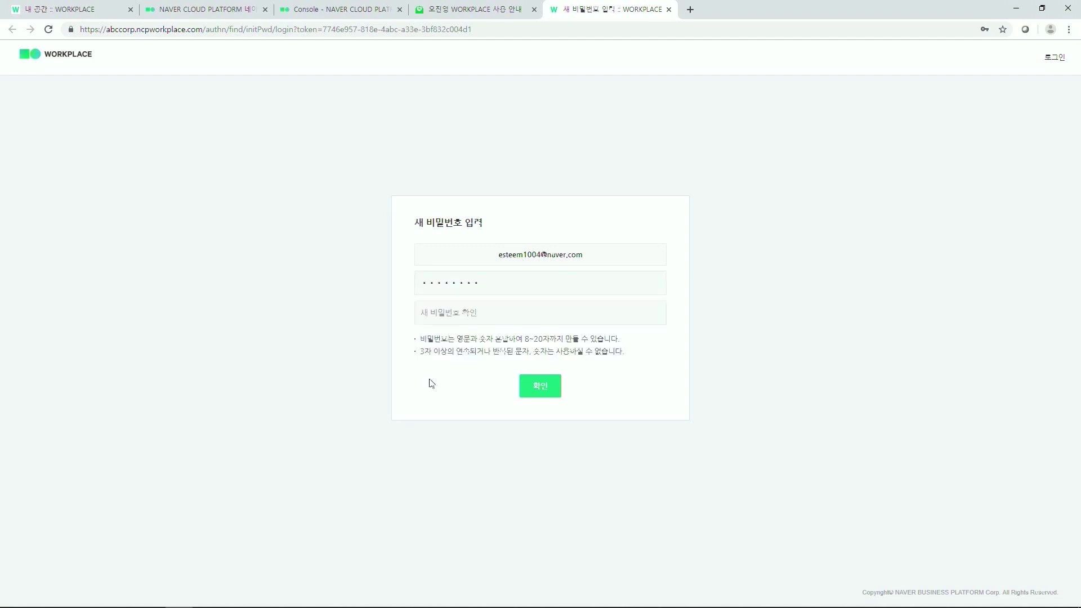
pyautogui.click(450, 312)
pyautogui.write('********')
pyautogui.click(516, 463)
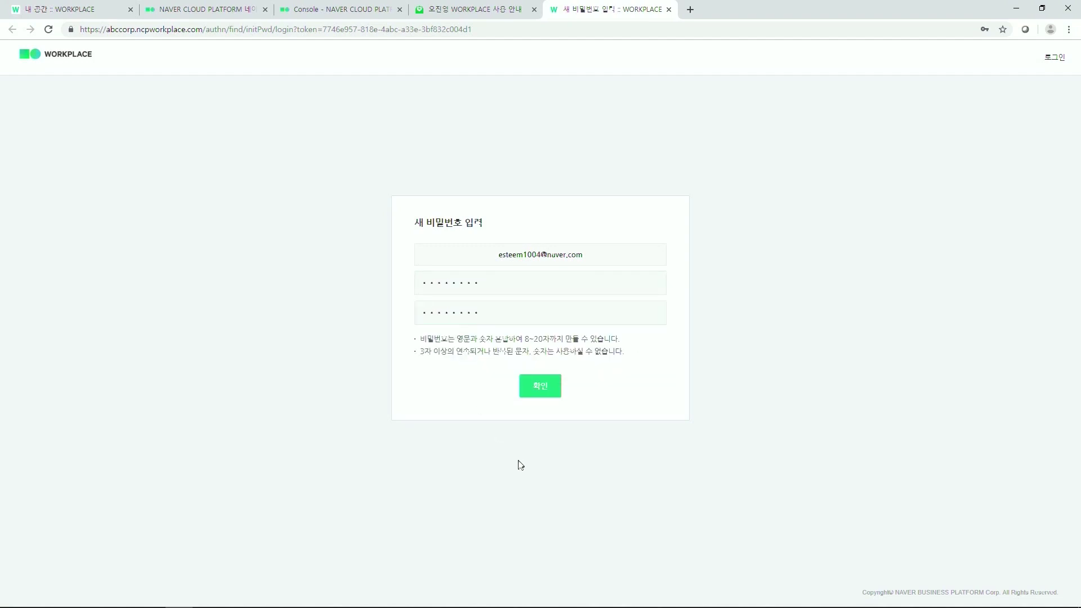
pyautogui.click(527, 386)
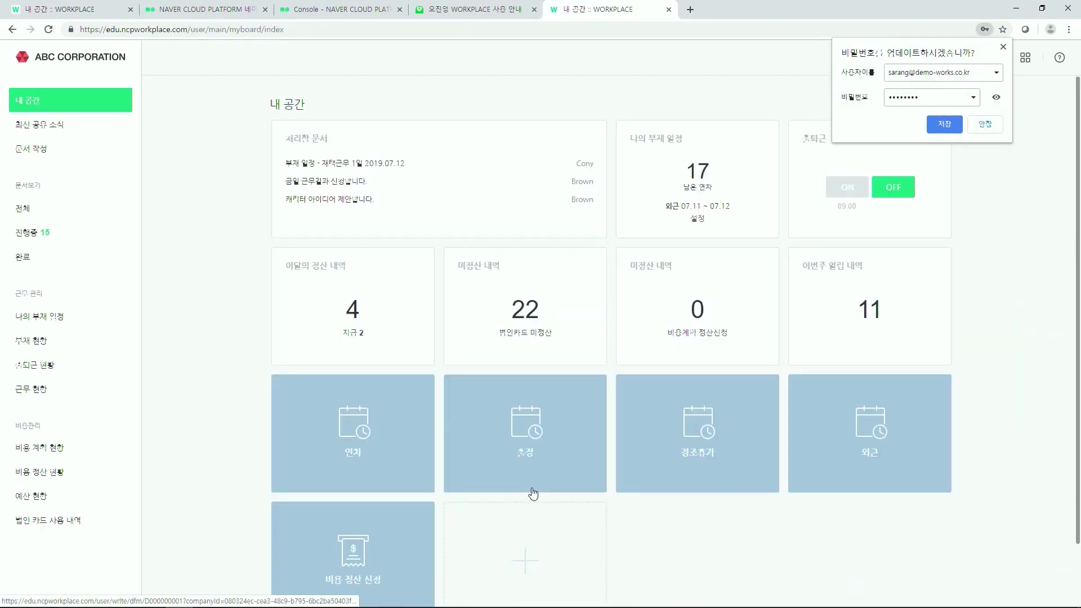
pyautogui.click(559, 89)
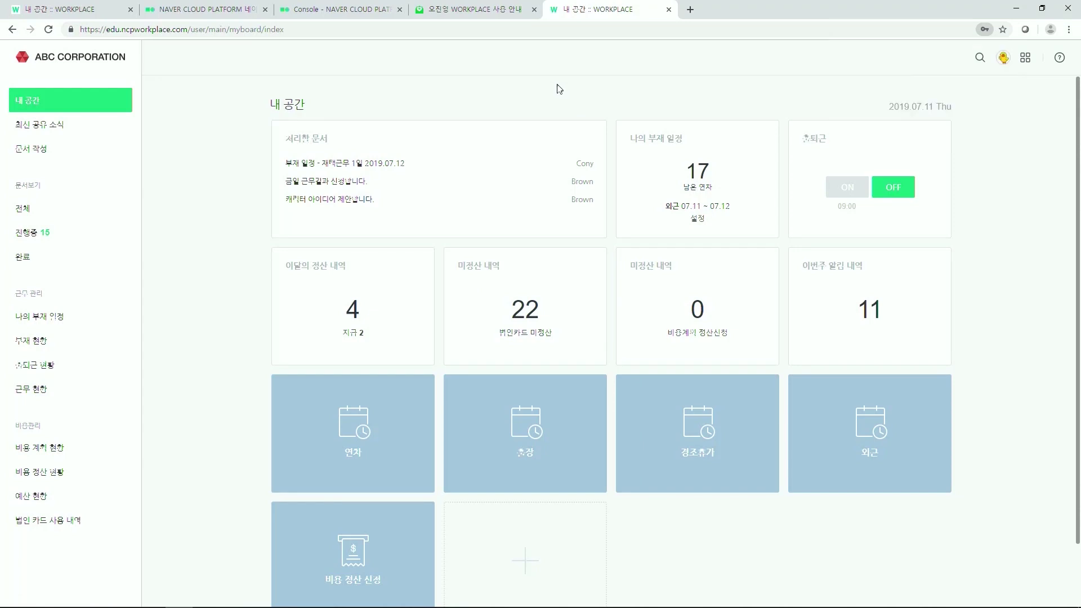